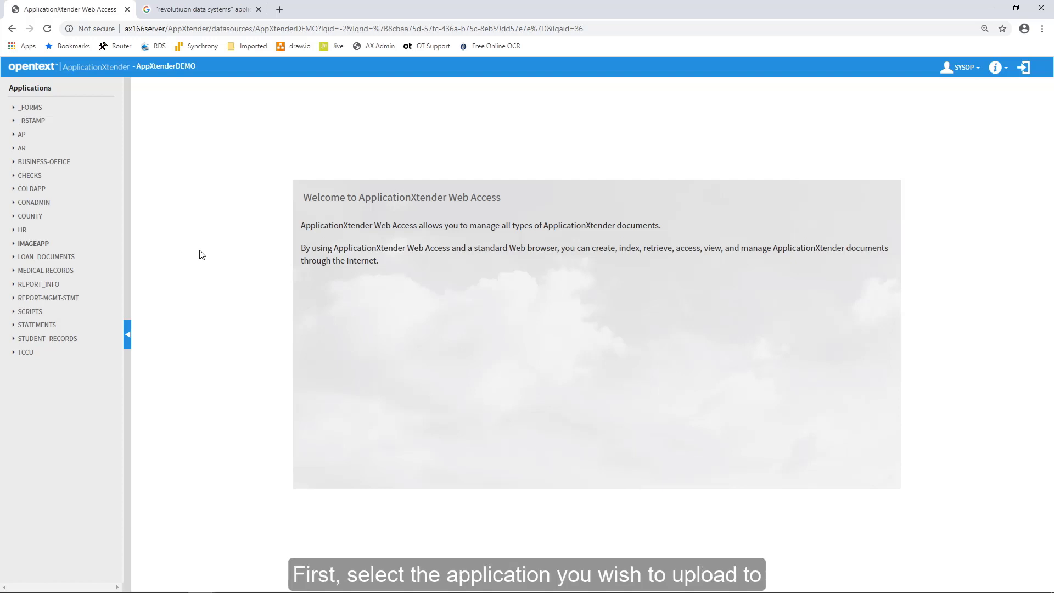
- Upload the ApplicationXtender 16.6 Administration Guide PDF (163 pages) into a new IMAGEAPP document
{"action": "left_click", "coordinate": [31, 246]}
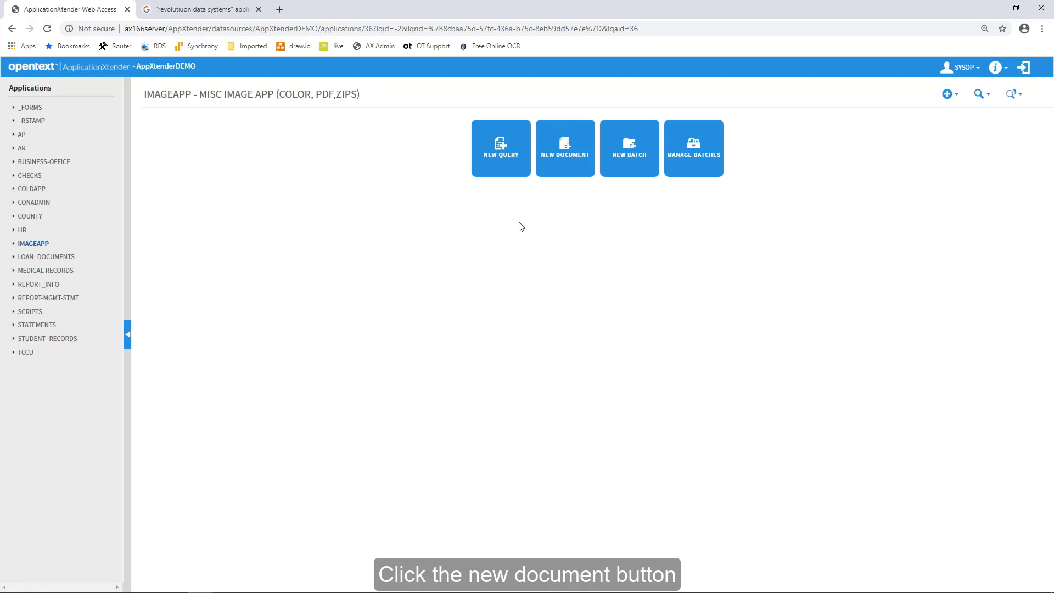
{"action": "left_click", "coordinate": [568, 175]}
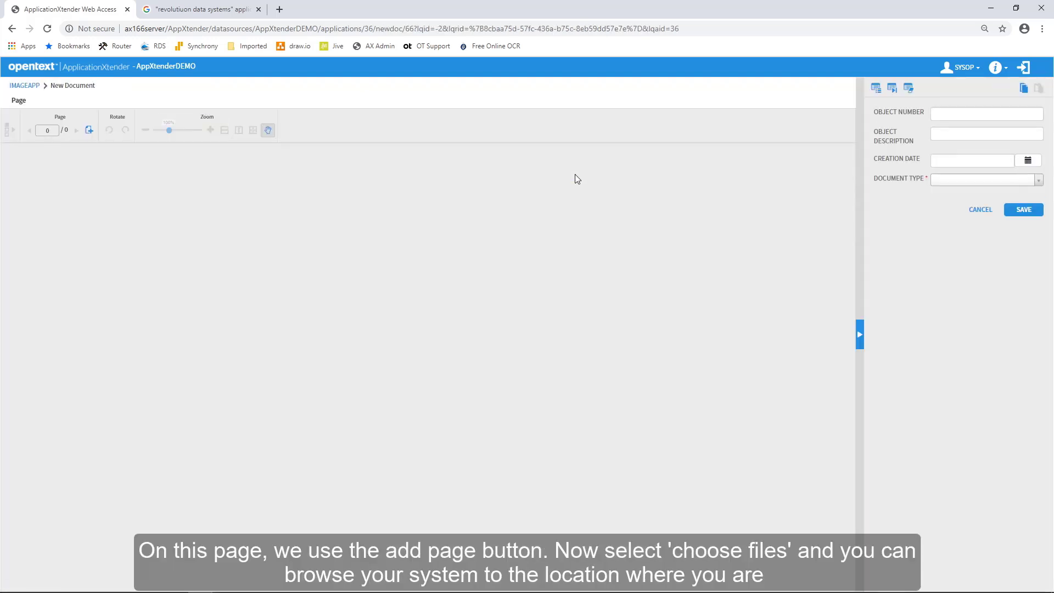
{"action": "left_click", "coordinate": [88, 133]}
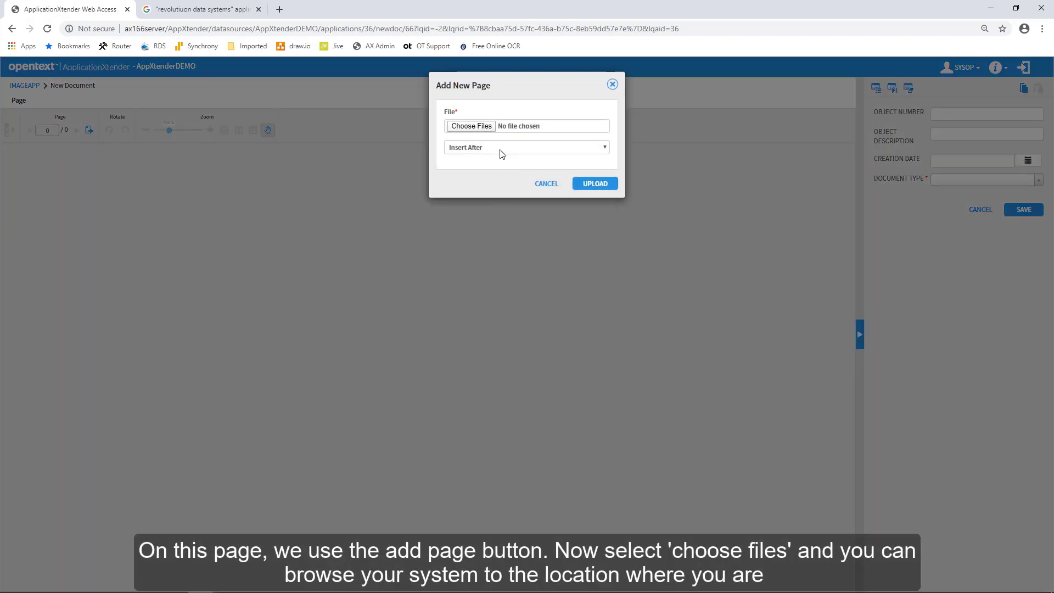
{"action": "left_click", "coordinate": [494, 130]}
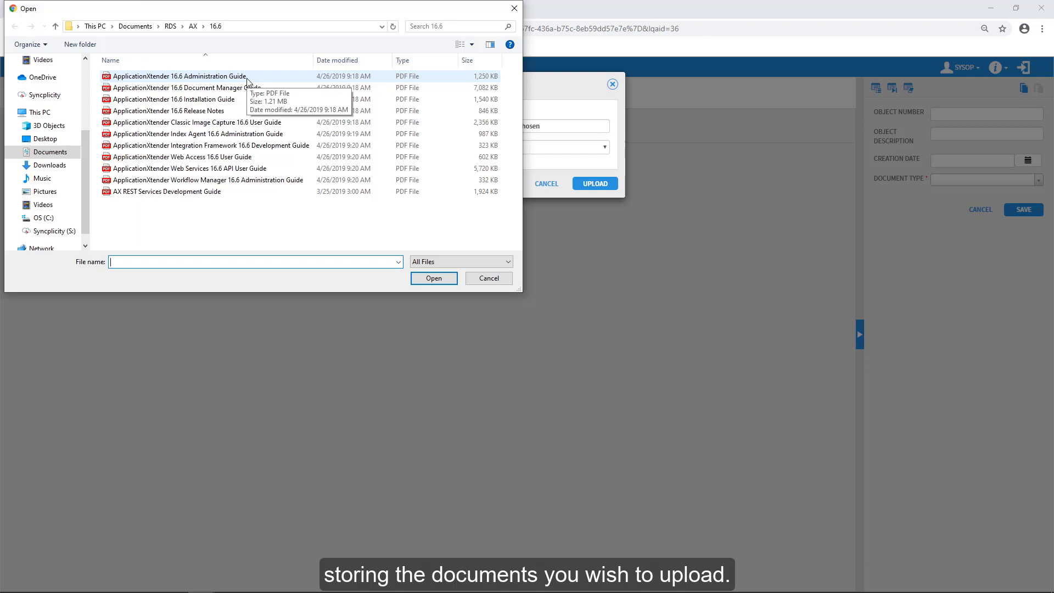
{"action": "double_click", "coordinate": [220, 76]}
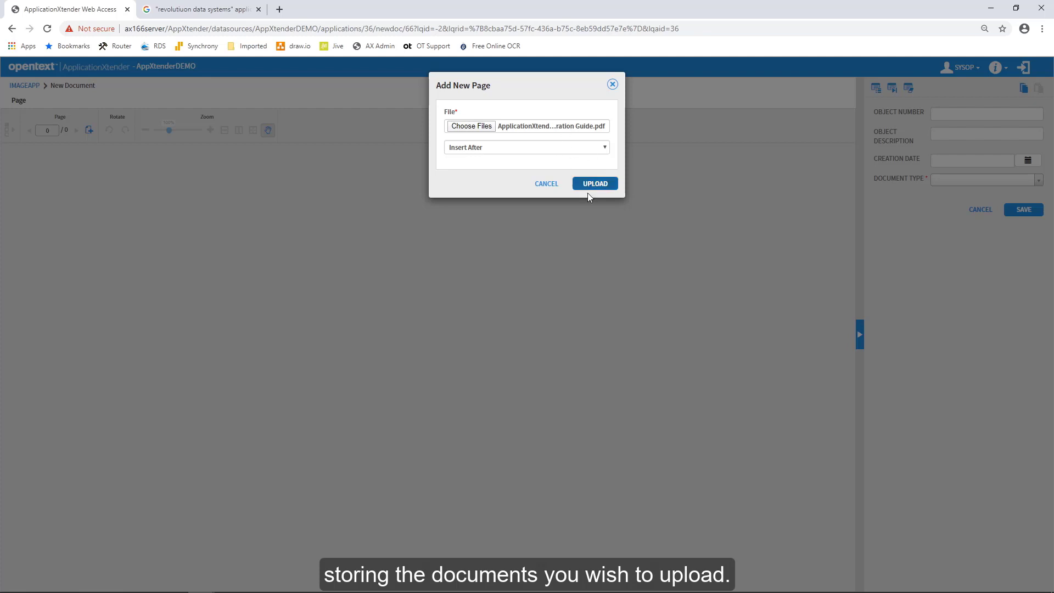
{"action": "left_click", "coordinate": [615, 192]}
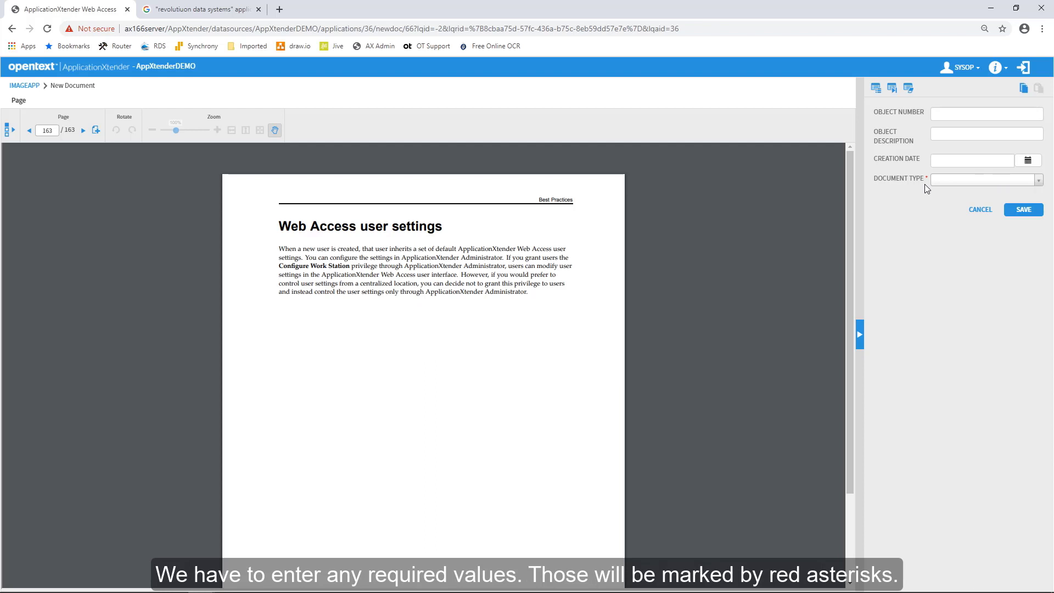
- Set Document Type to PDF and Object Number to 1, then save the document
{"action": "left_click", "coordinate": [1036, 182]}
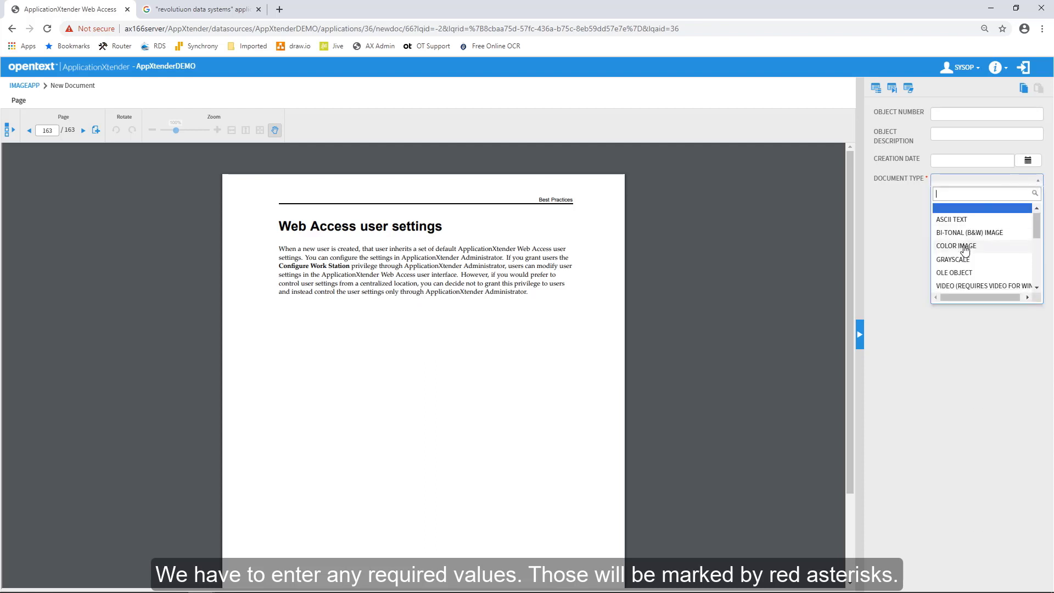
{"action": "scroll", "coordinate": [964, 251], "scroll_direction": "down", "scroll_amount": 3}
{"action": "scroll", "coordinate": [965, 250], "scroll_direction": "up", "scroll_amount": 2}
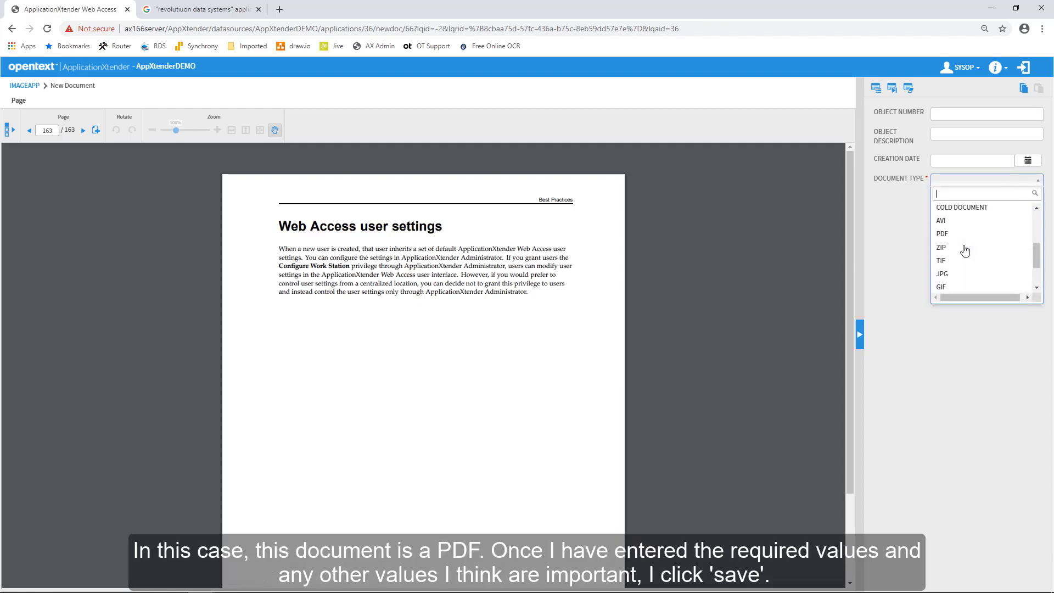
{"action": "left_click", "coordinate": [942, 234]}
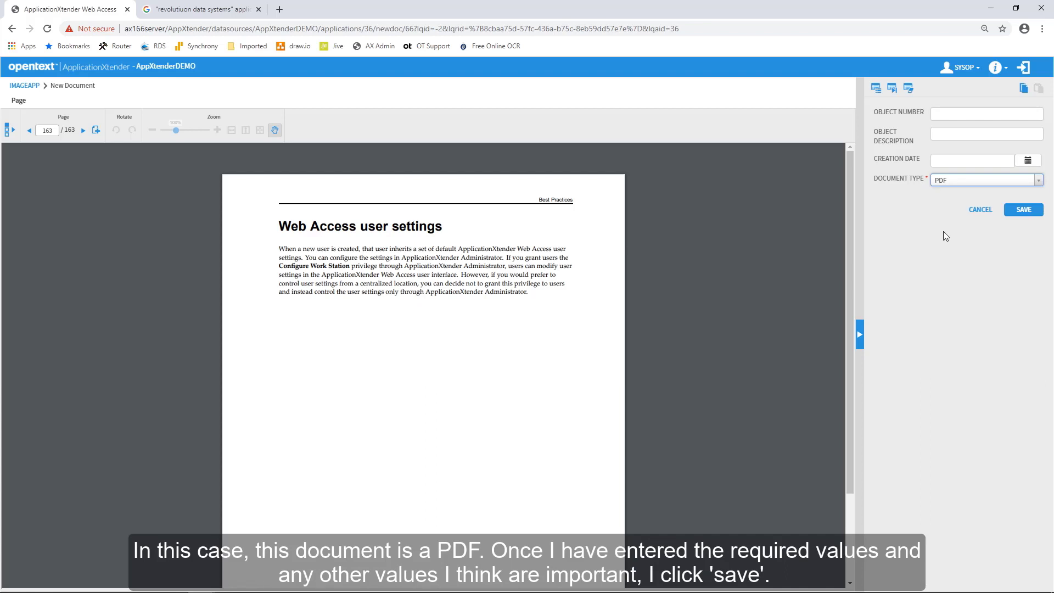
{"action": "left_click", "coordinate": [940, 116]}
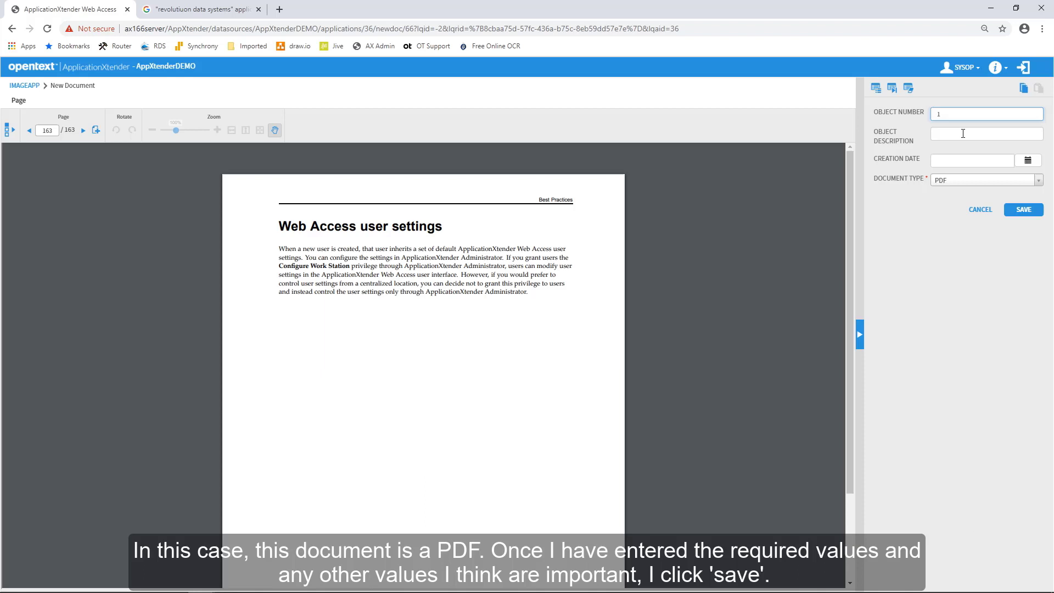
{"action": "left_click", "coordinate": [1023, 209]}
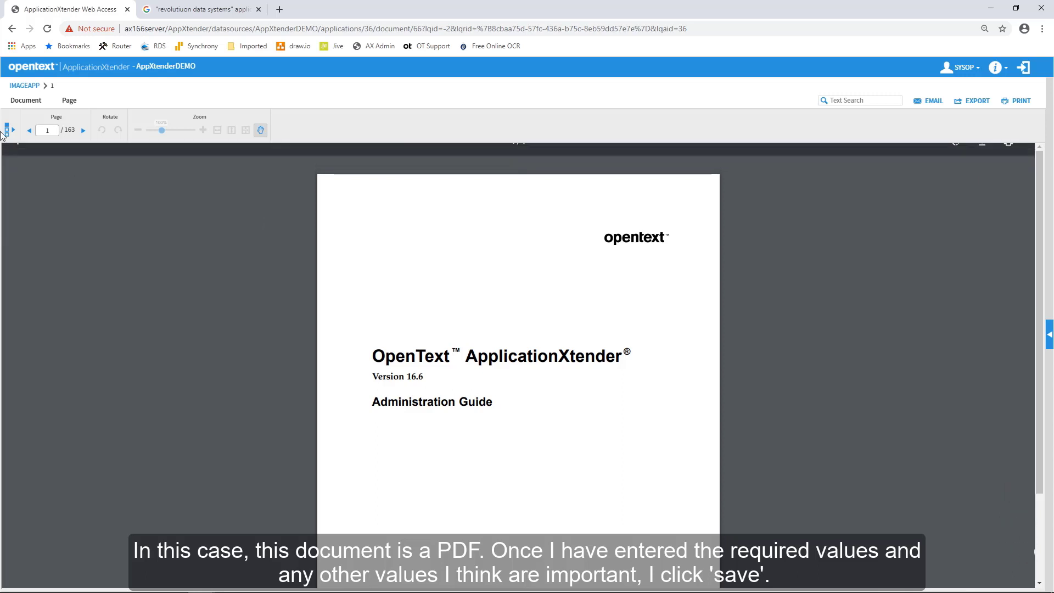
- Open a blank 0-page New Document from the IMAGEAPP application page
{"action": "left_click", "coordinate": [24, 86]}
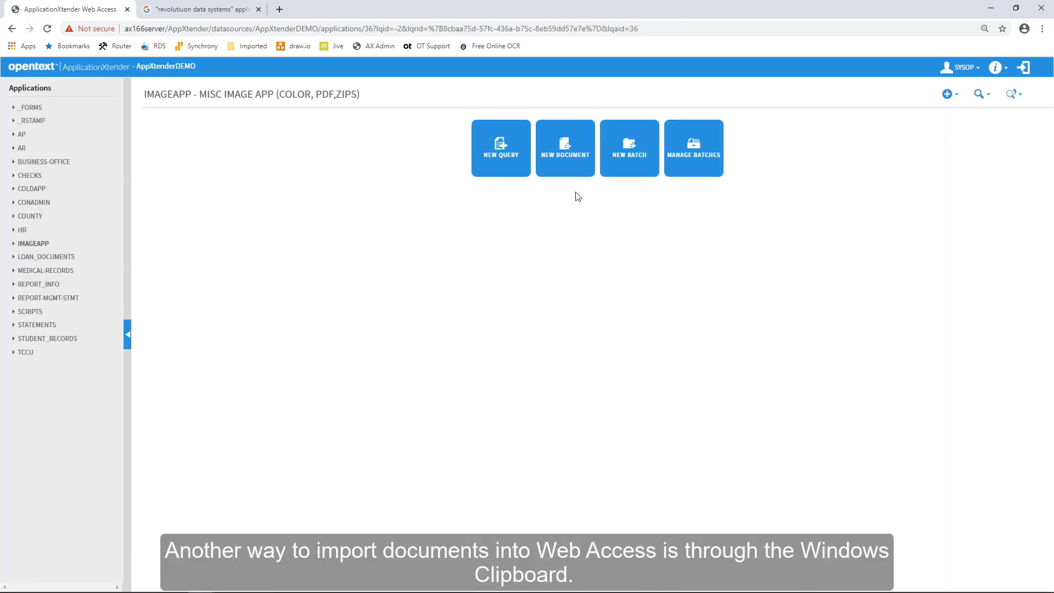
{"action": "left_click", "coordinate": [575, 174]}
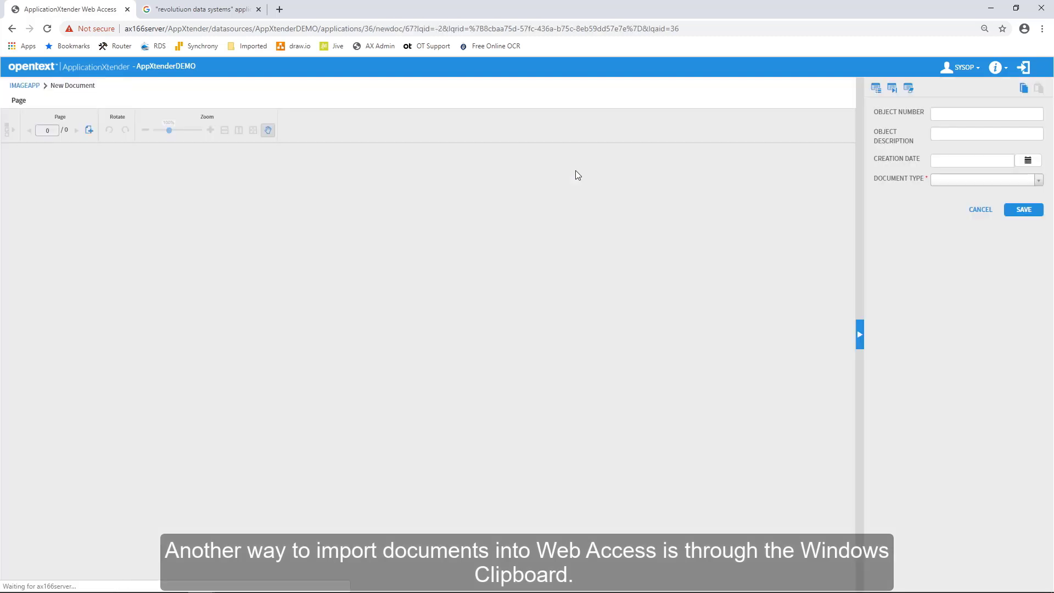
- Copy the ApplicationXtender 16.6 announcement image from Google Images, then return to Web Access
{"action": "left_click", "coordinate": [169, 6]}
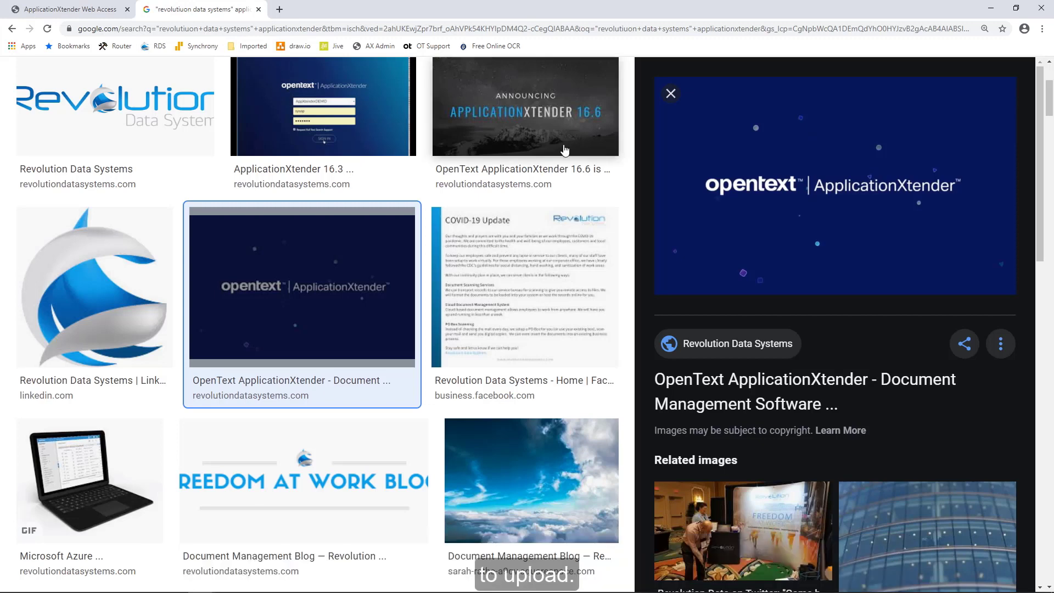
{"action": "left_click", "coordinate": [521, 114]}
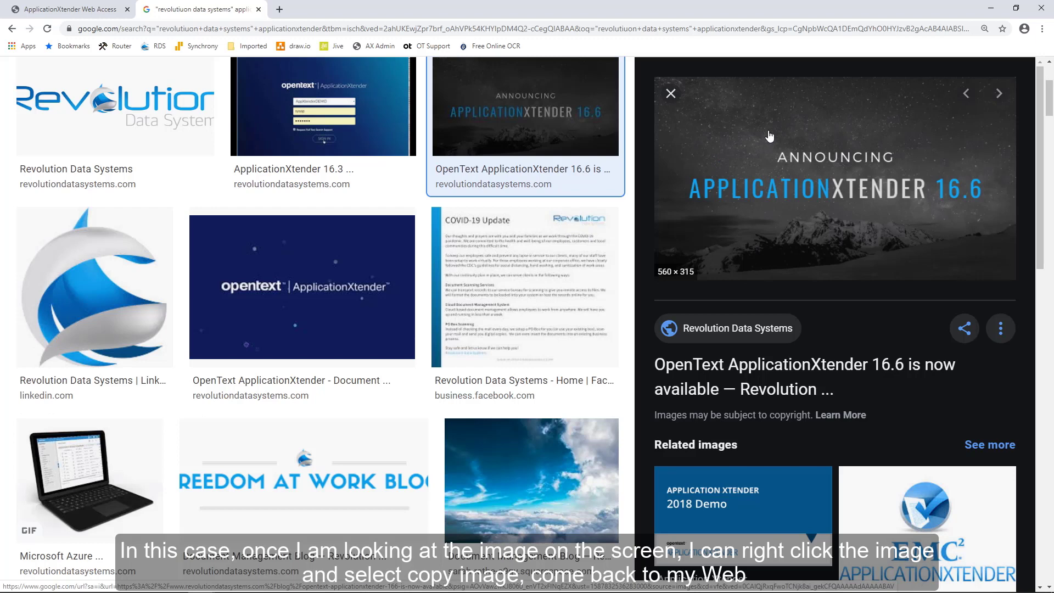
{"action": "right_click", "coordinate": [724, 140]}
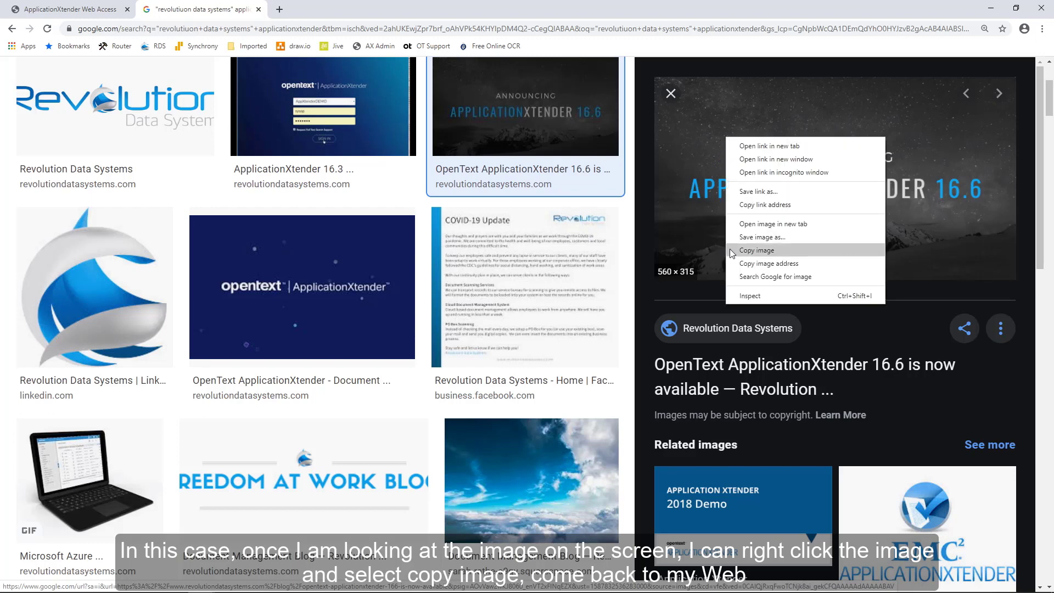
{"action": "left_click", "coordinate": [812, 249]}
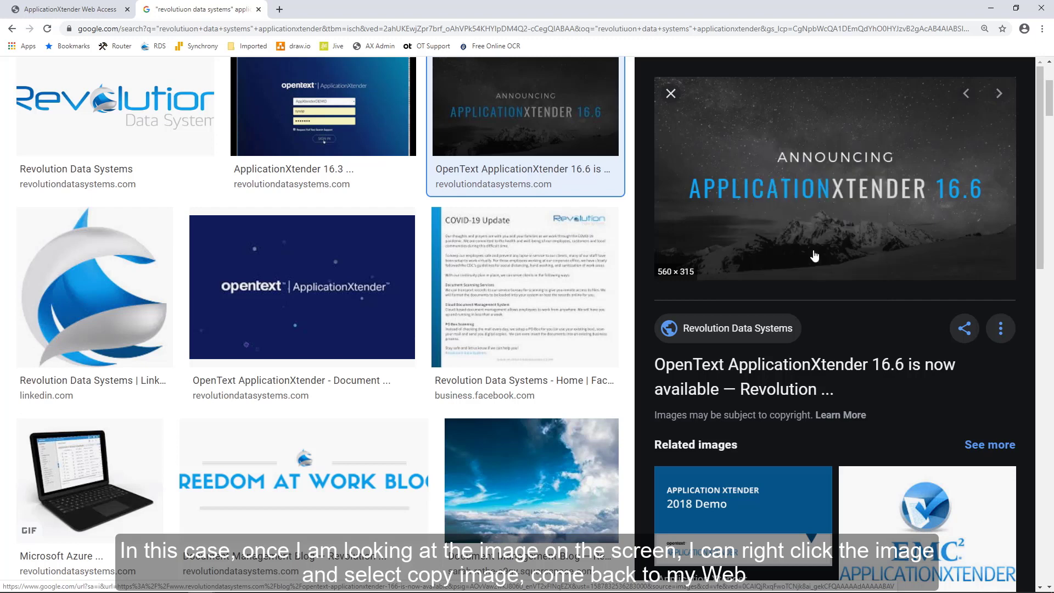
{"action": "left_click", "coordinate": [104, 9]}
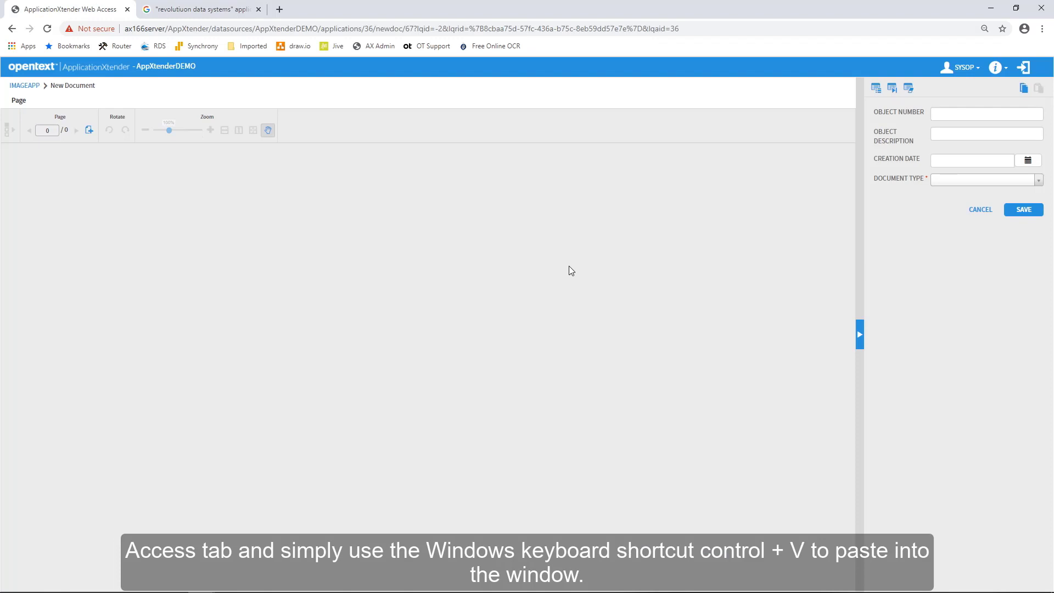
- Paste the announcement image into the document as page 1 with Insert After placement
{"action": "key", "text": "ctrl+v"}
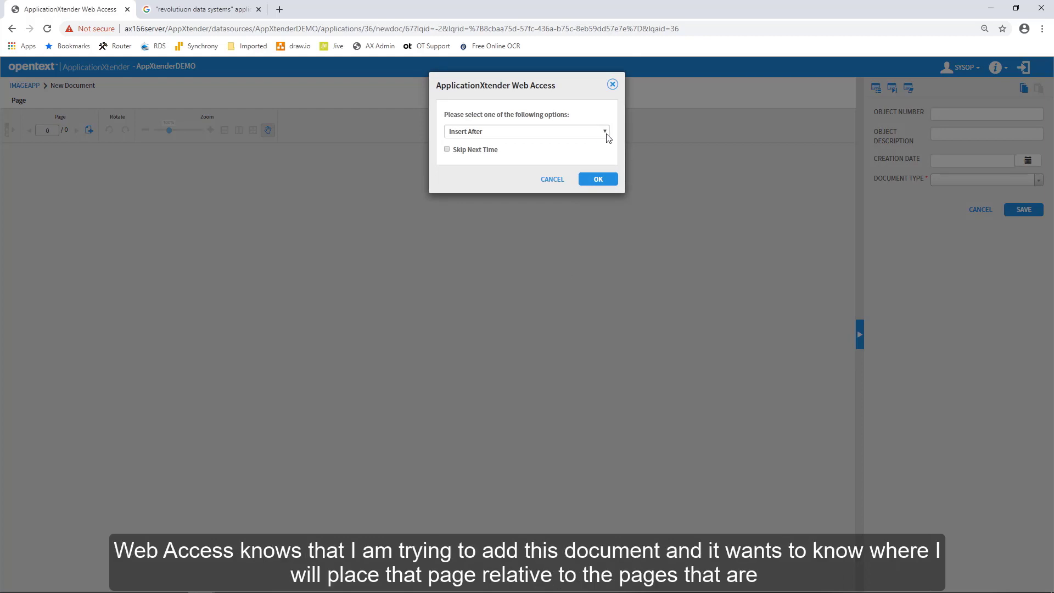
{"action": "left_click", "coordinate": [607, 137]}
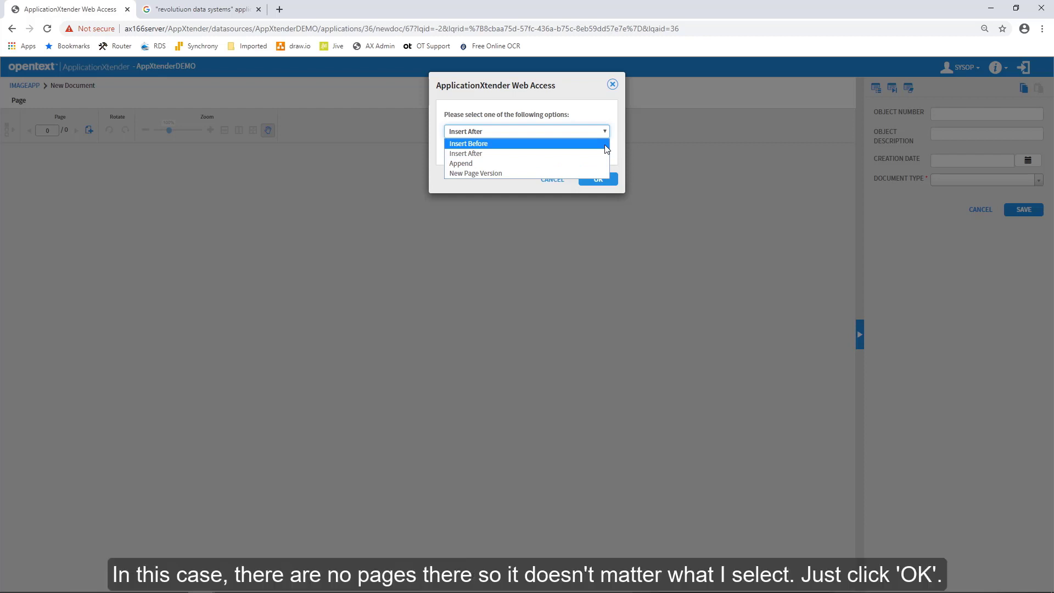
{"action": "left_click", "coordinate": [590, 108]}
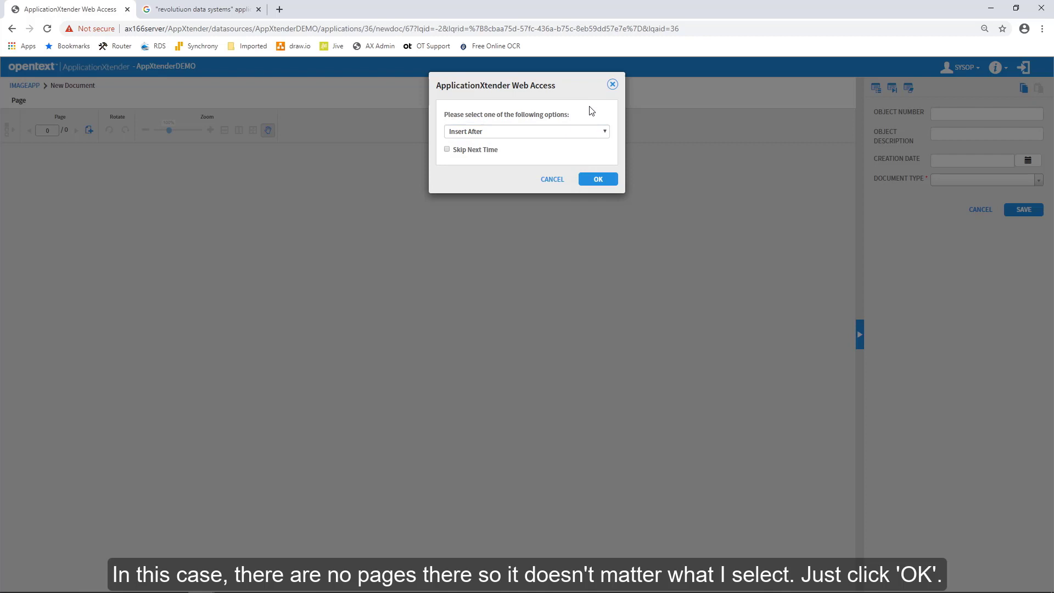
{"action": "left_click", "coordinate": [613, 184]}
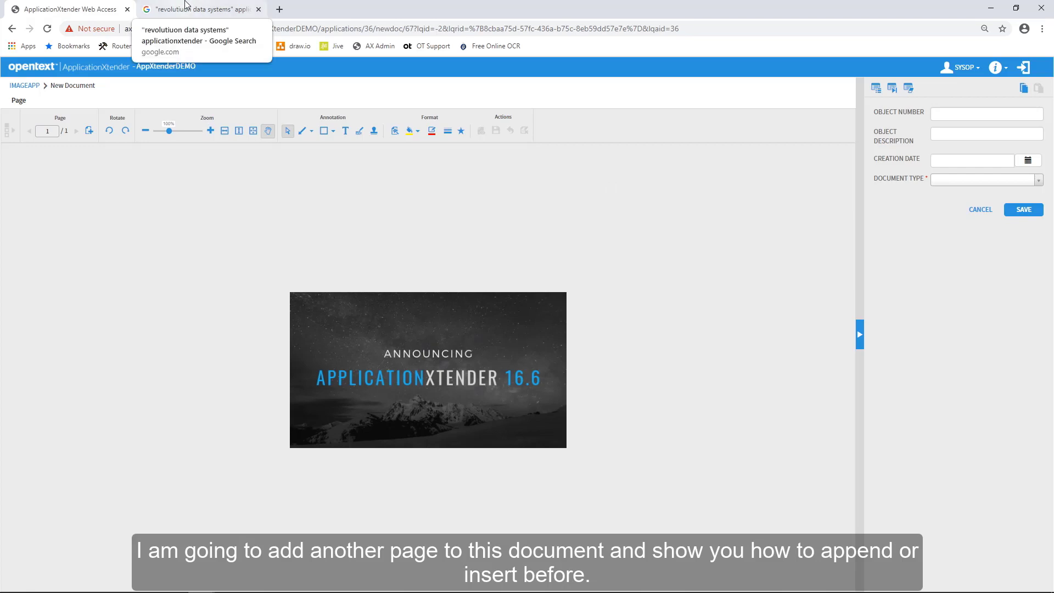
- Copy the OpenText ApplicationXtender logo image from Google Images, then return to Web Access
{"action": "left_click", "coordinate": [185, 4]}
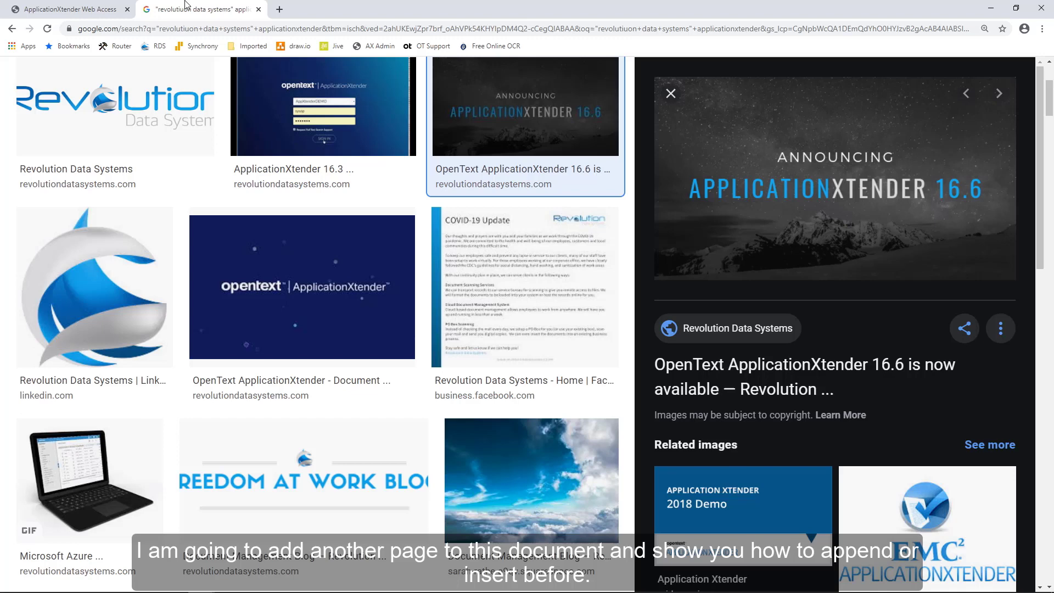
{"action": "left_click", "coordinate": [325, 298]}
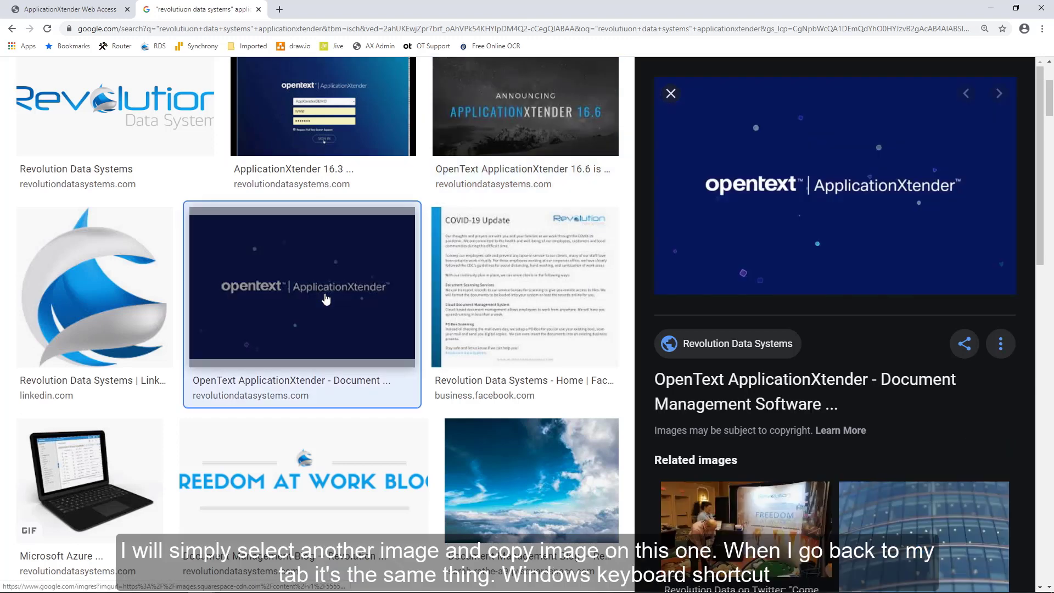
{"action": "right_click", "coordinate": [719, 138]}
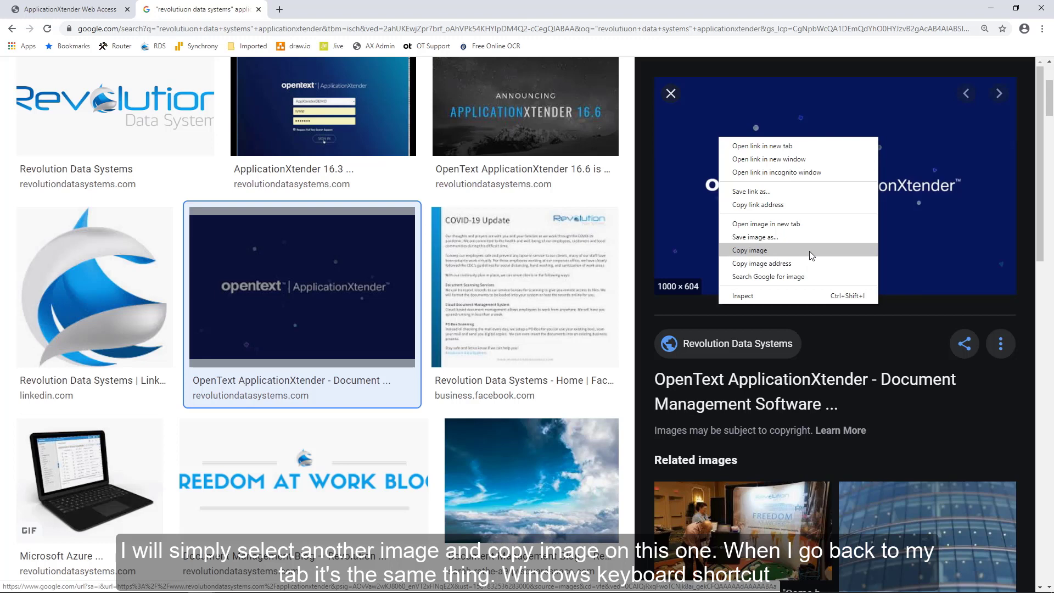
{"action": "left_click", "coordinate": [749, 251]}
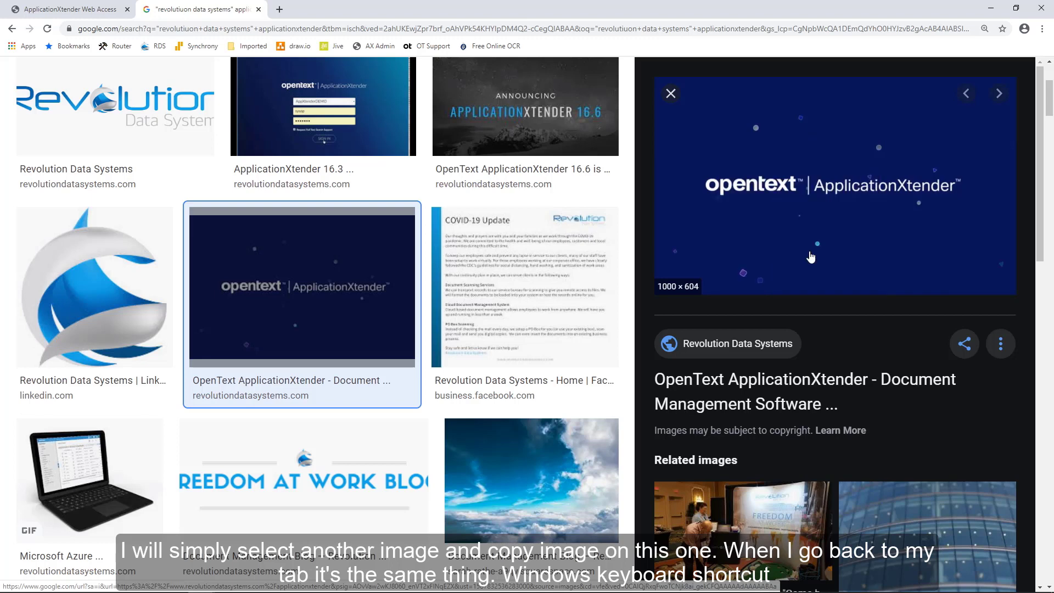
{"action": "left_click", "coordinate": [104, 9]}
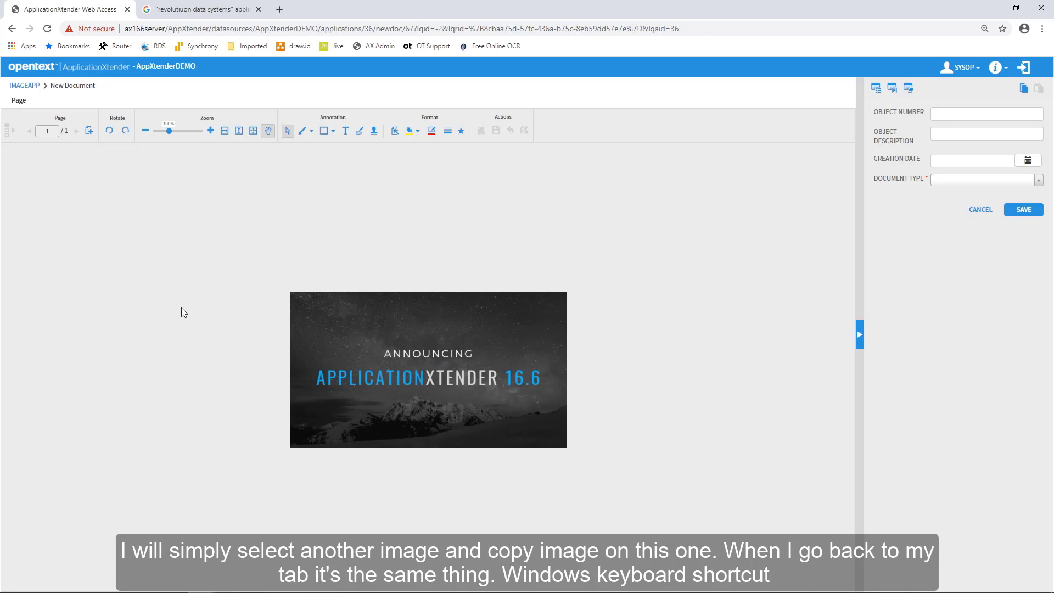
- Paste the logo image with Insert Before so it becomes page 1 of 2
{"action": "key", "text": "ctrl+v"}
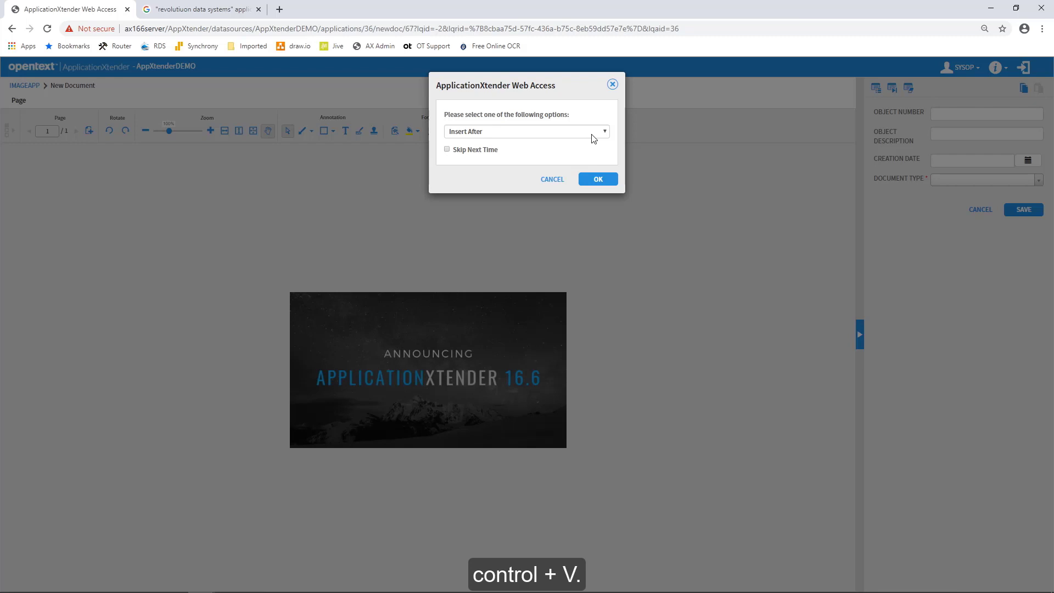
{"action": "left_click", "coordinate": [598, 137]}
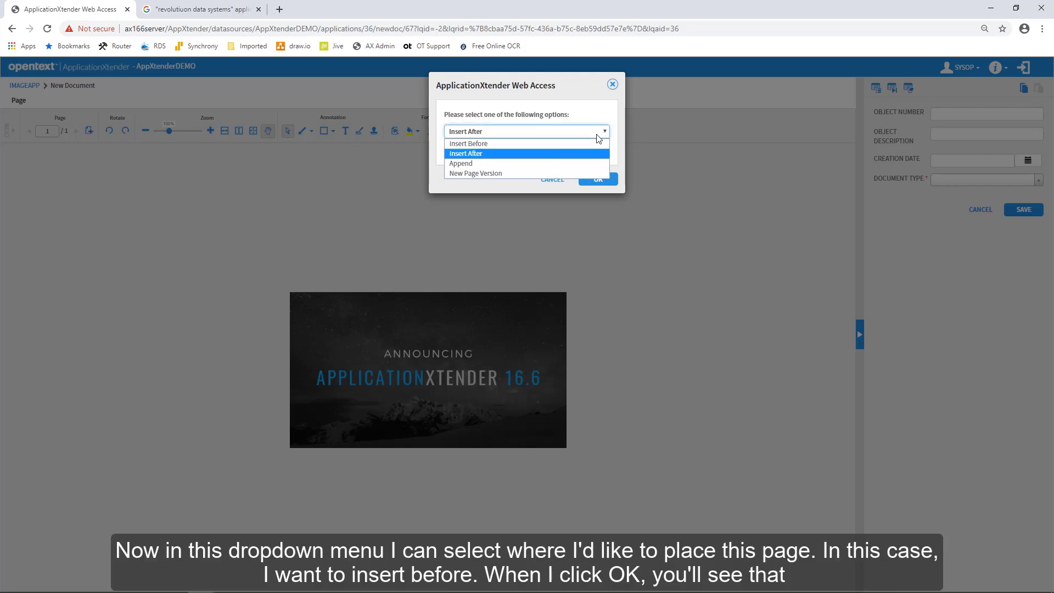
{"action": "left_click", "coordinate": [510, 144]}
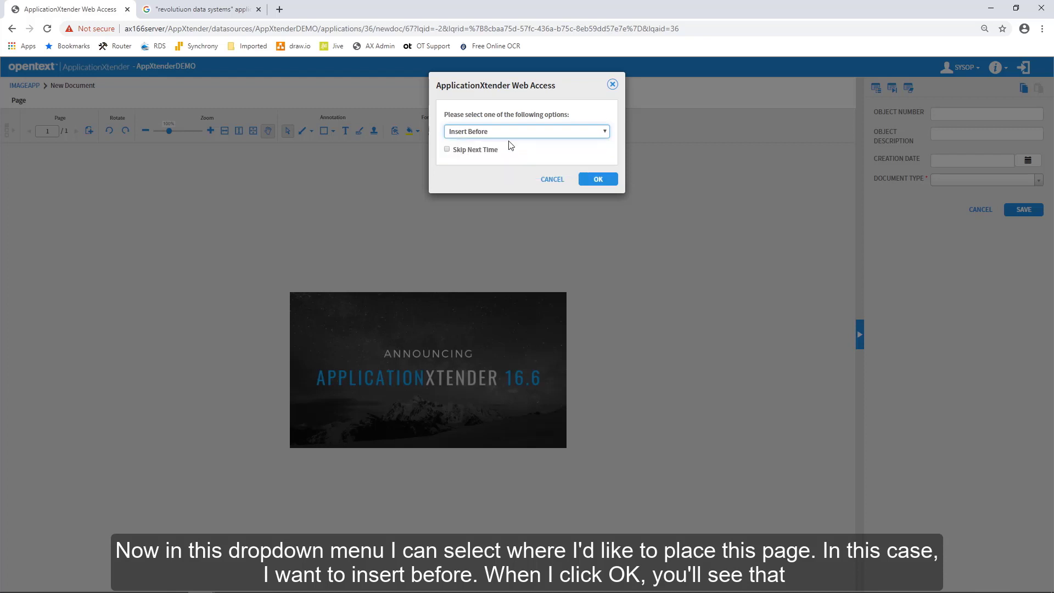
{"action": "left_click", "coordinate": [611, 180]}
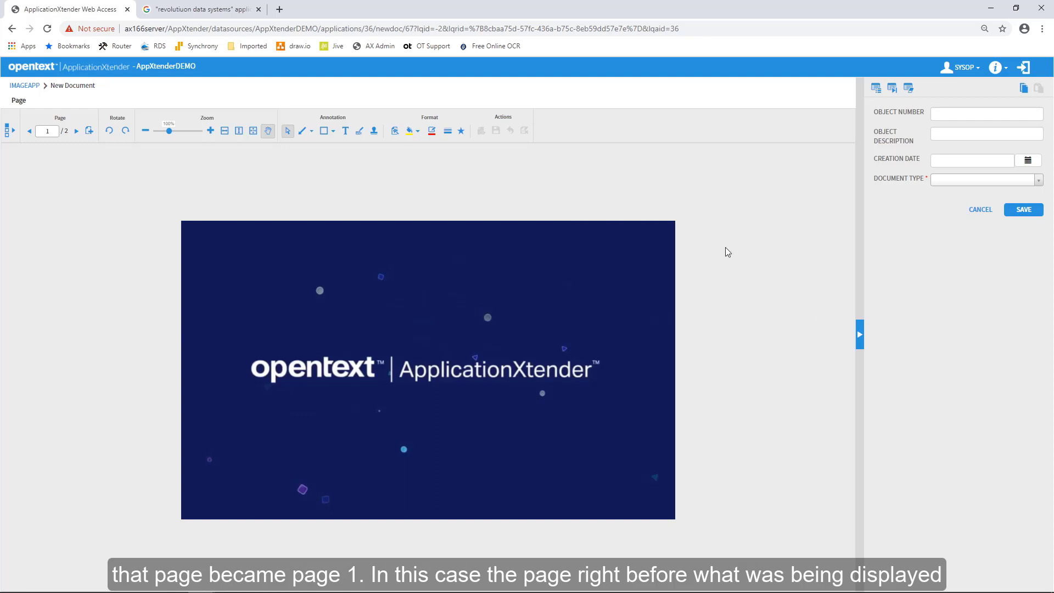
- Save the two-page document with Document Type COLOR IMAGE and review both pages
{"action": "left_click", "coordinate": [77, 133]}
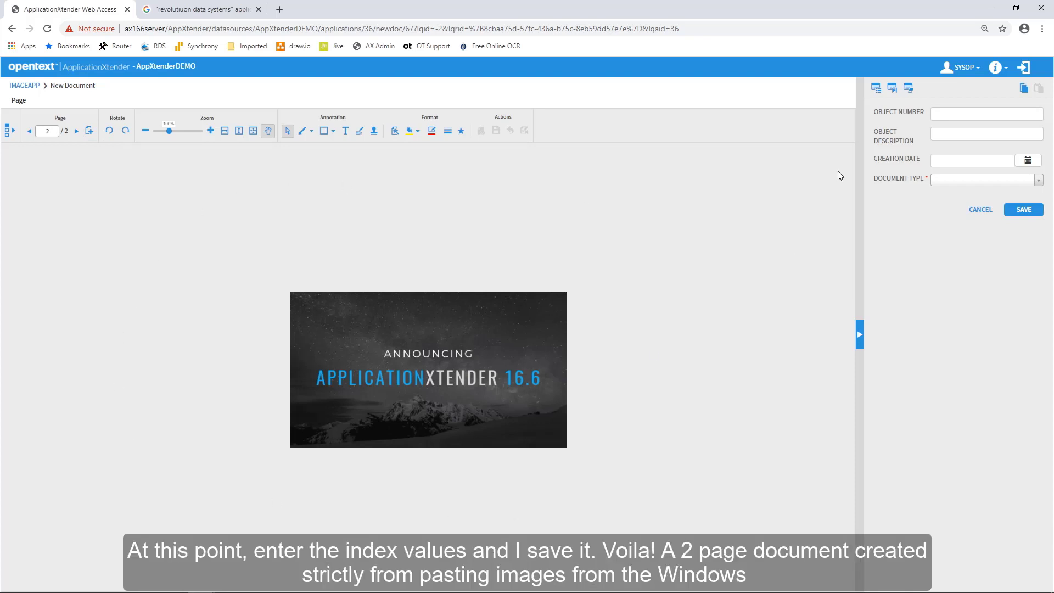
{"action": "left_click", "coordinate": [1025, 185]}
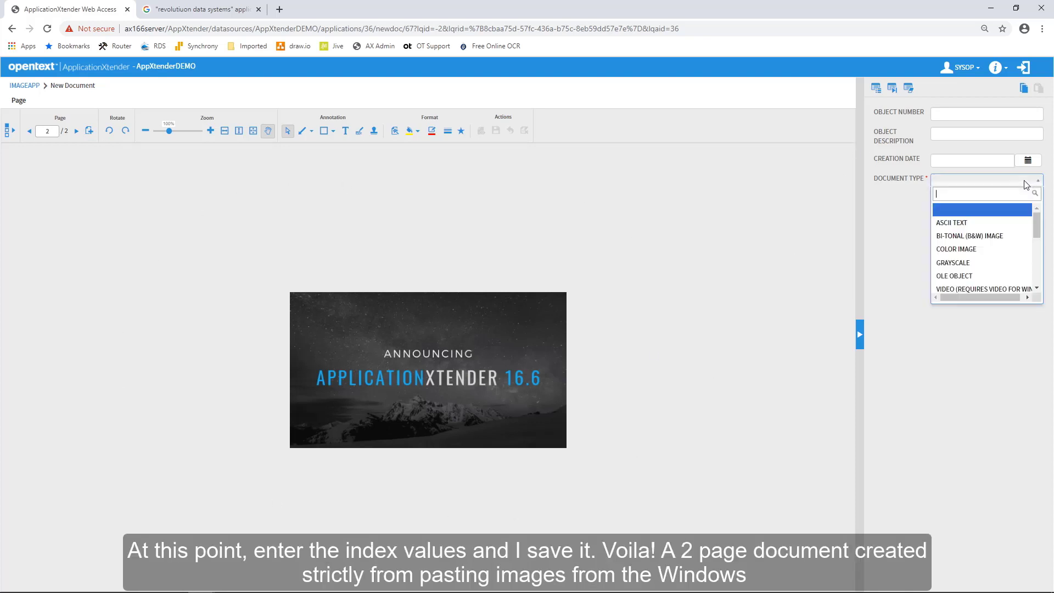
{"action": "left_click", "coordinate": [976, 252]}
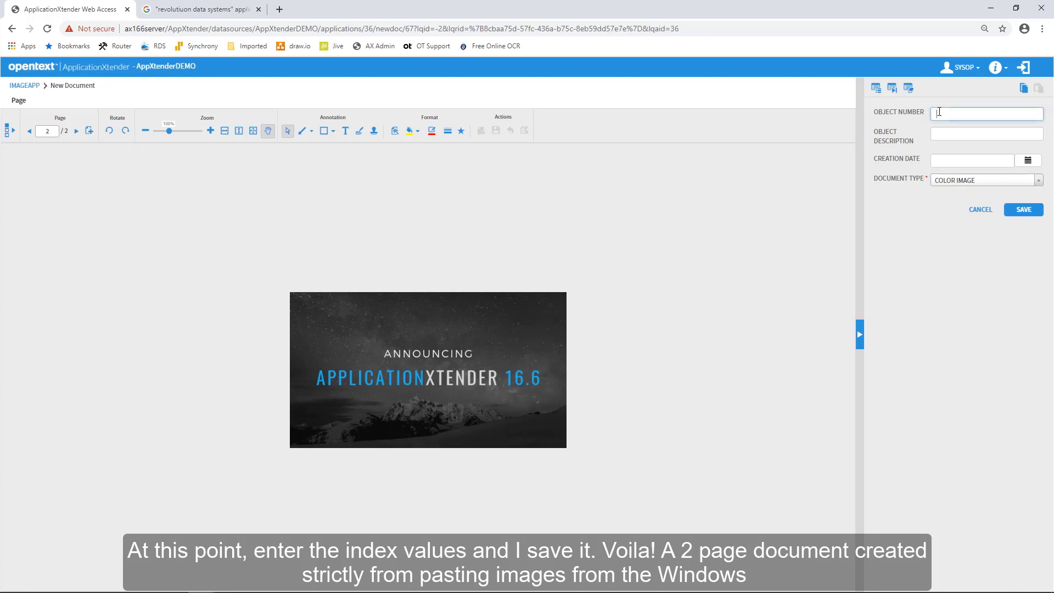
{"action": "left_click", "coordinate": [1034, 215]}
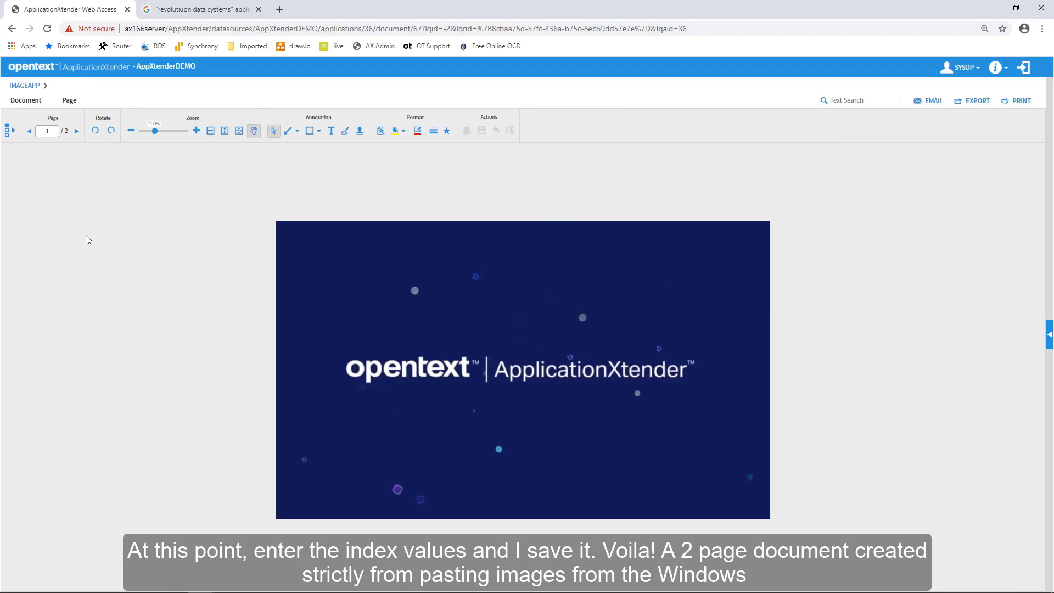
{"action": "left_click", "coordinate": [77, 133]}
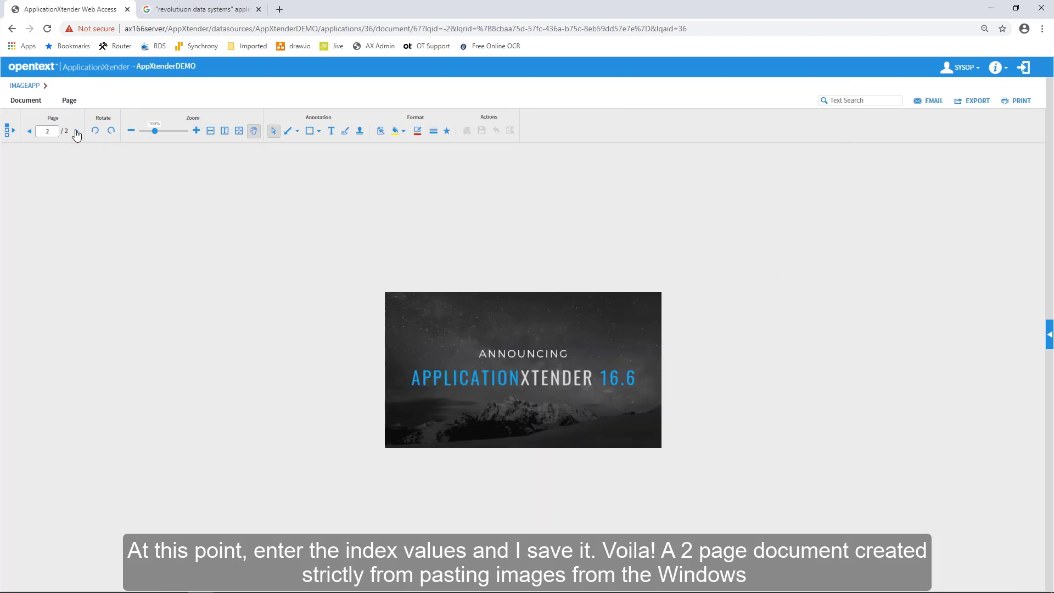
{"action": "left_click", "coordinate": [30, 131]}
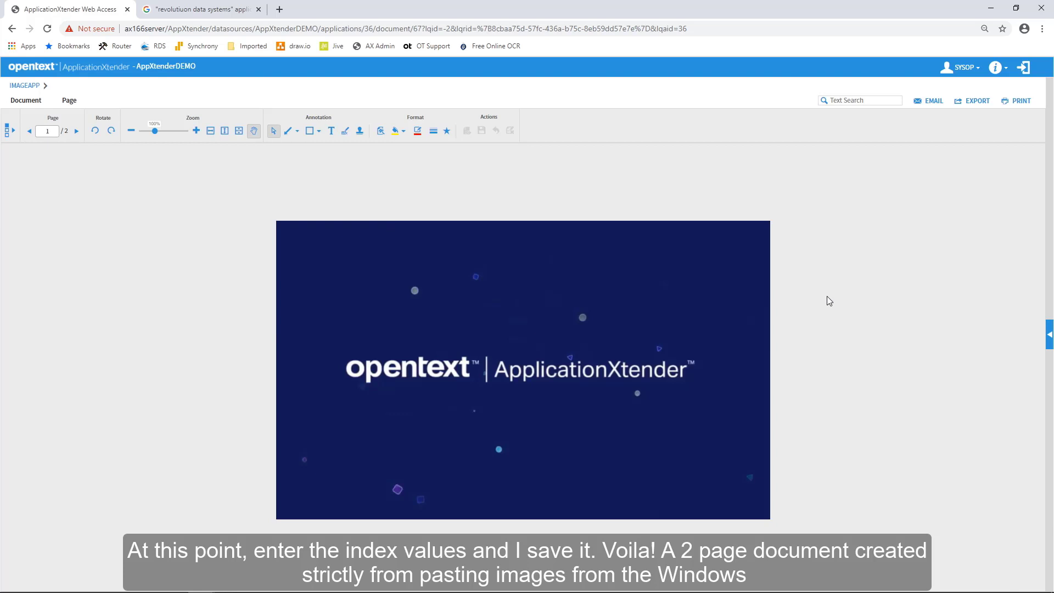